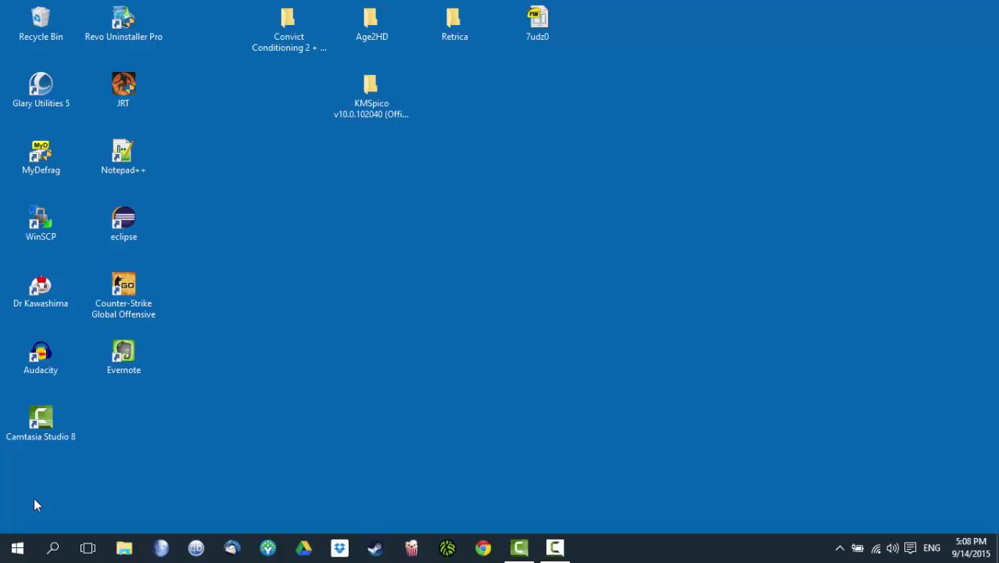
Go to Settings' Time & language > Region & language page, listing English (United States) and Polski.
left_click(17, 551)
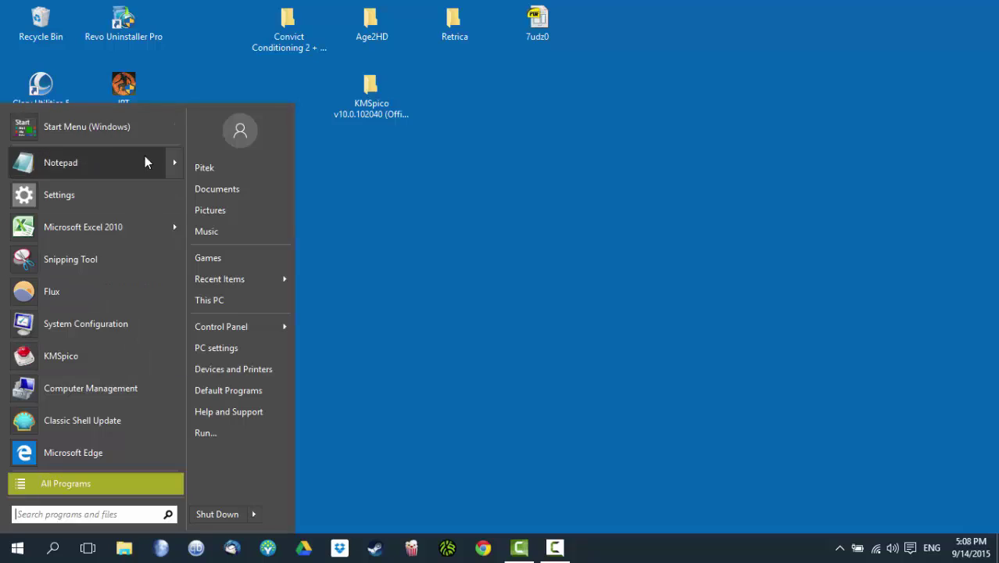
left_click(120, 139)
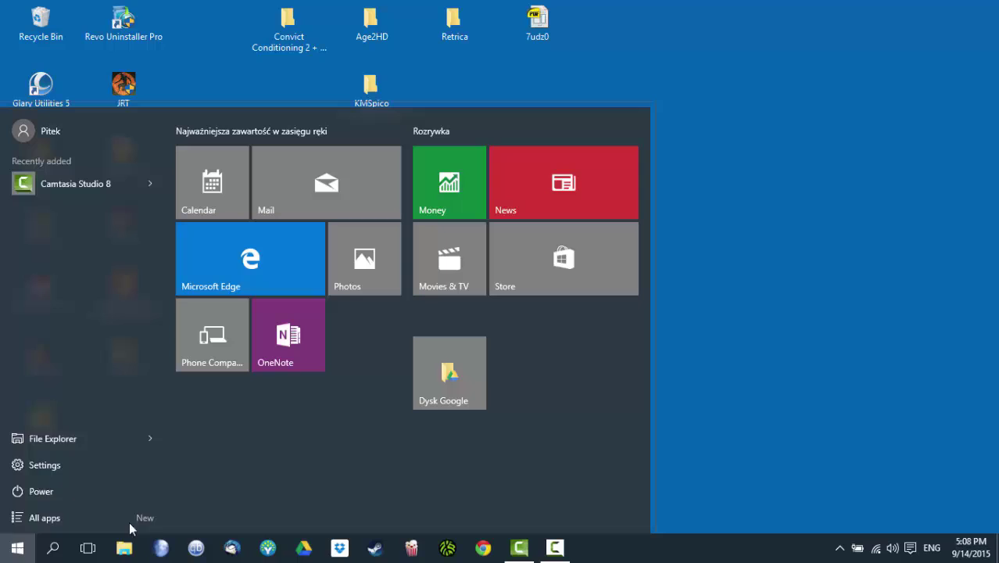
left_click(44, 465)
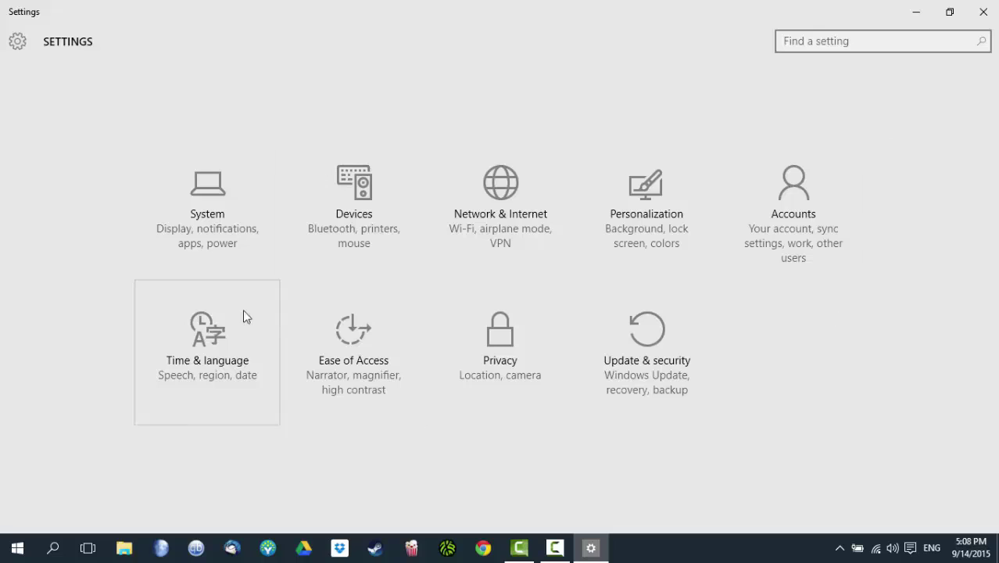
left_click(212, 348)
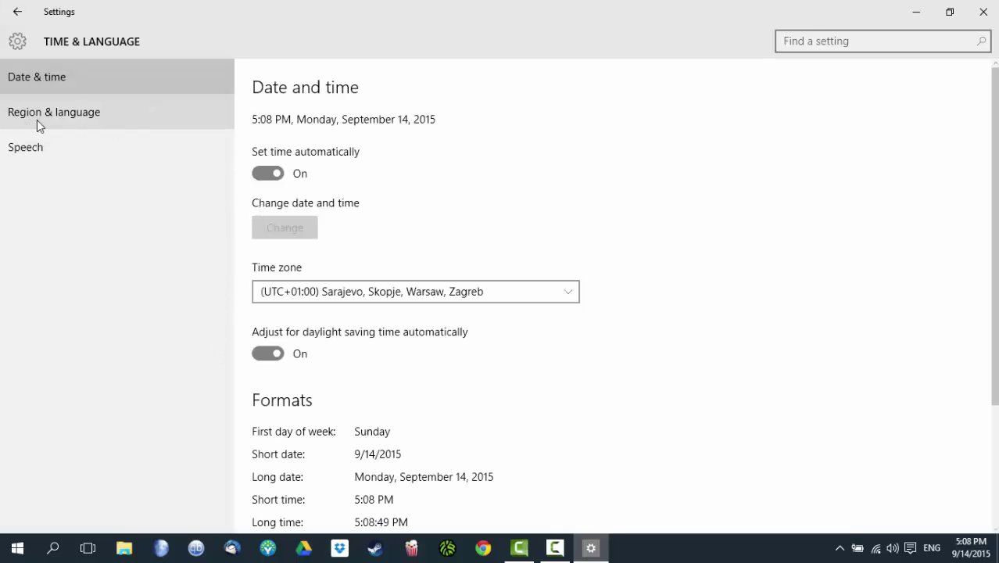
left_click(56, 121)
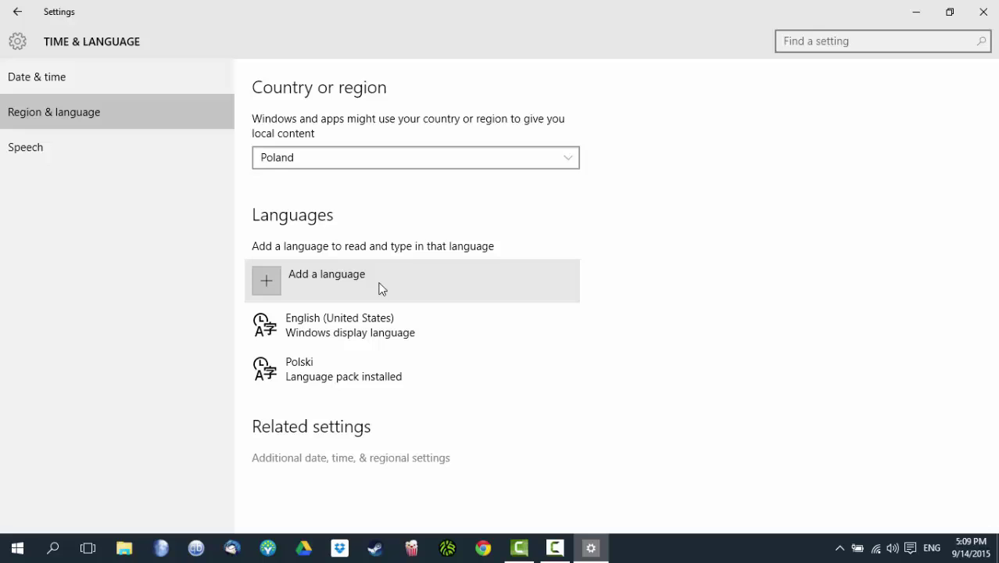
Add Italiano (Italia) to the installed languages from the Add a language list.
left_click(329, 281)
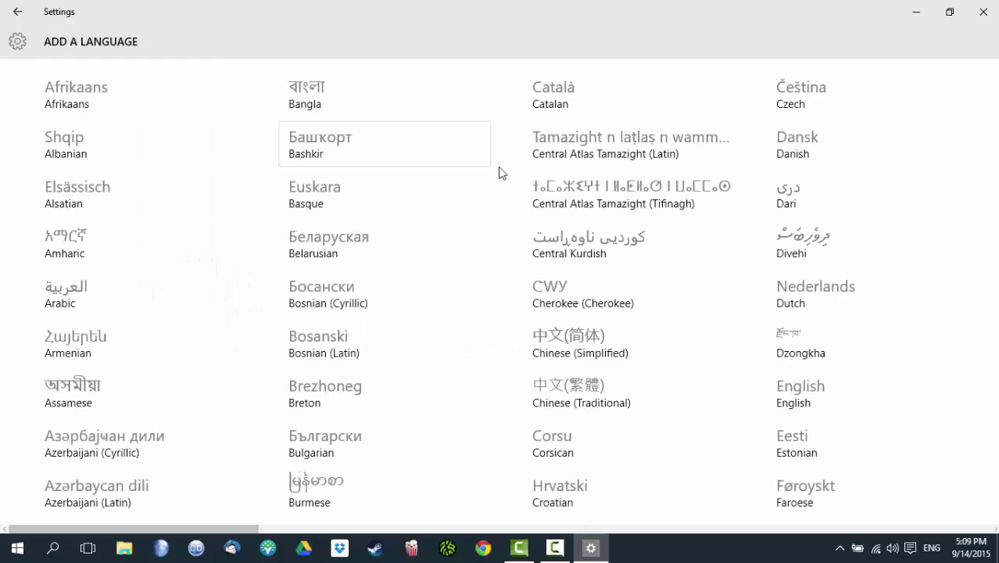
scroll(607, 201, "down", 2)
scroll(579, 192, "up", 2)
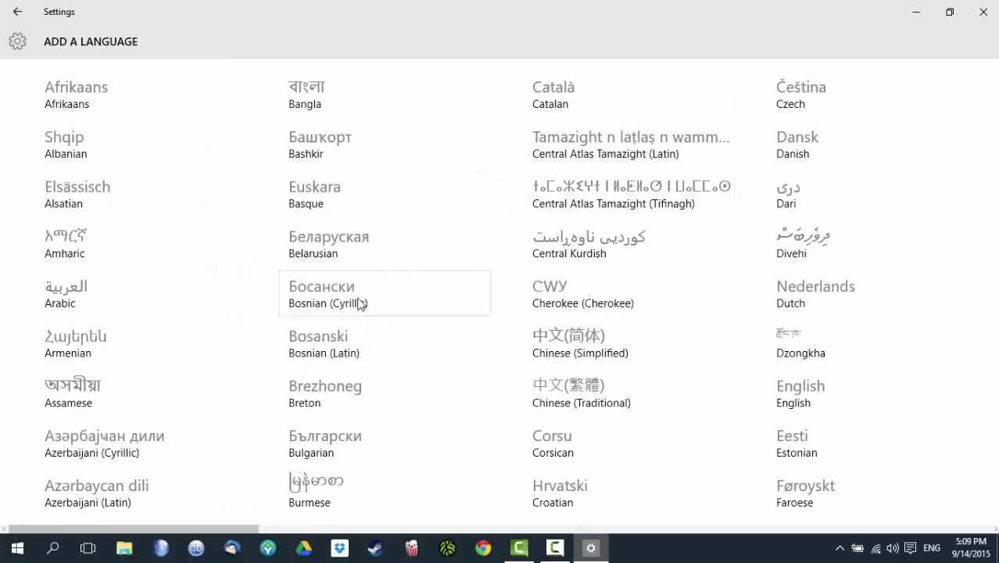
scroll(460, 241, "down", 3)
scroll(460, 242, "down", 2)
scroll(469, 234, "down", 4)
scroll(477, 230, "down", 4)
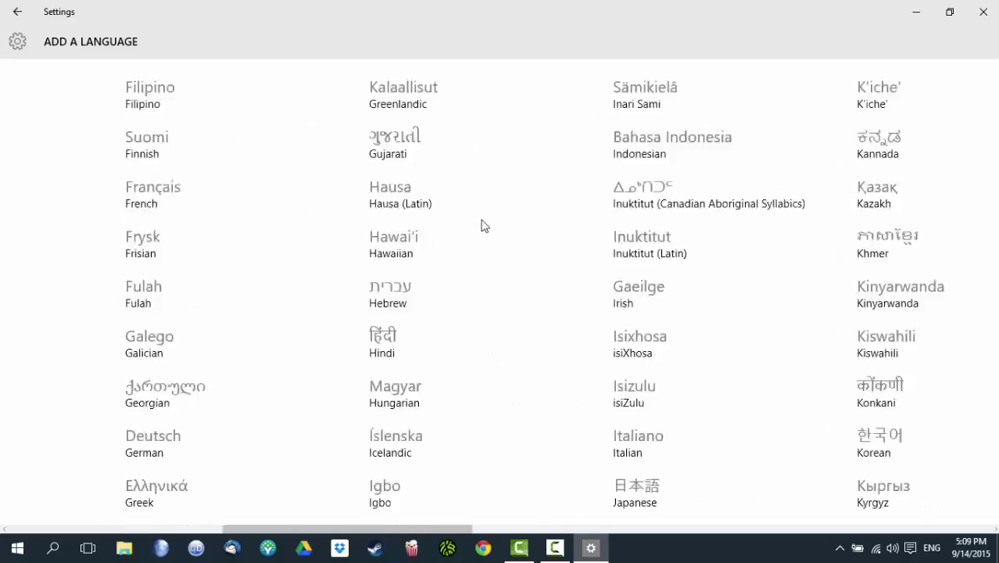
scroll(471, 226, "down", 4)
scroll(435, 269, "down", 2)
scroll(407, 285, "down", 2)
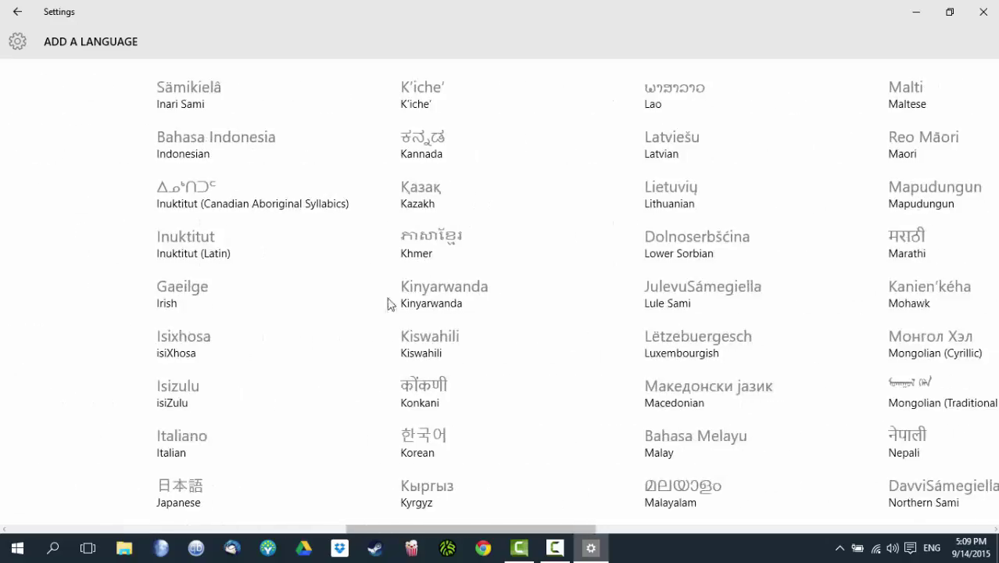
scroll(388, 297, "down", 2)
scroll(506, 265, "down", 2)
scroll(504, 266, "up", 1)
scroll(479, 269, "up", 5)
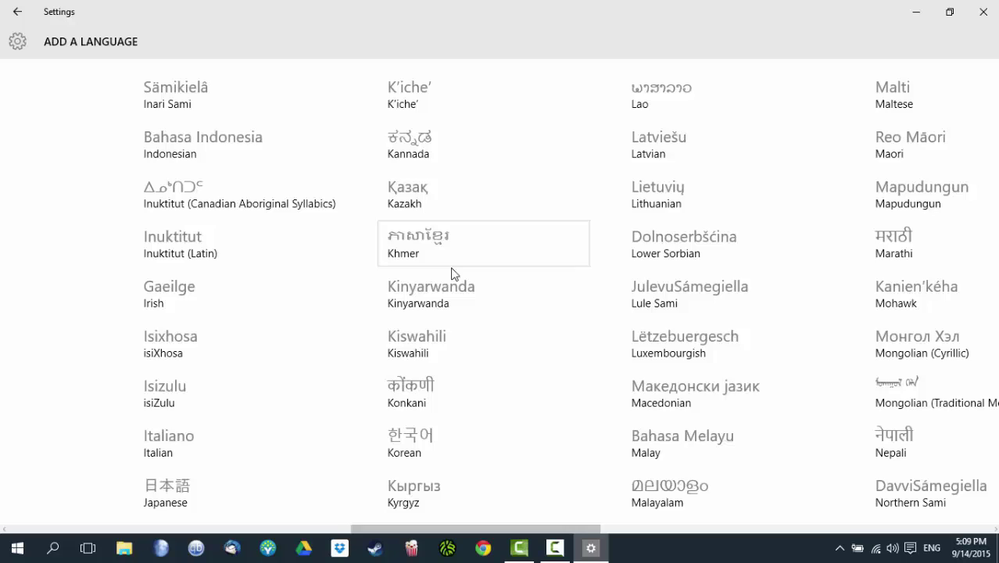
left_click(227, 448)
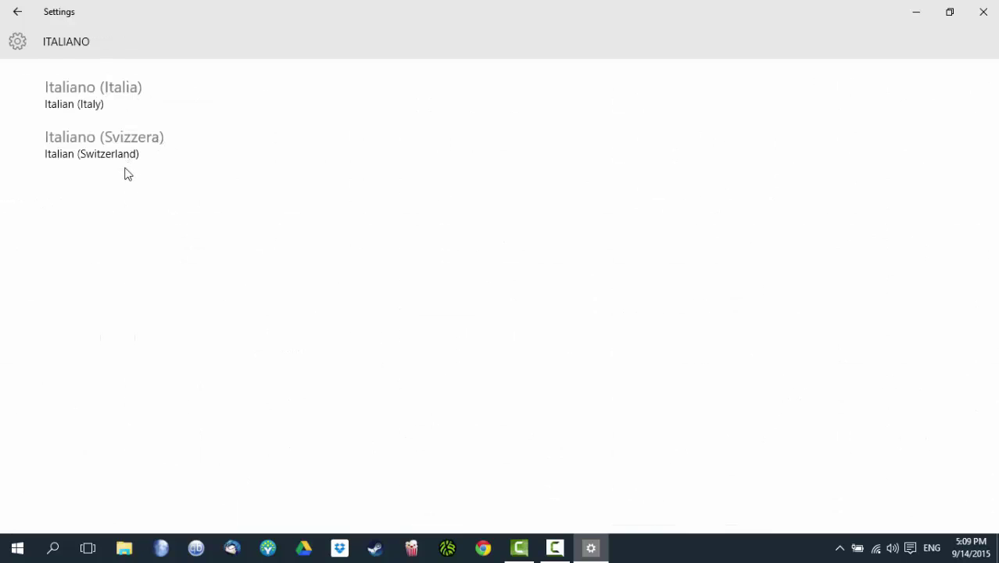
left_click(94, 103)
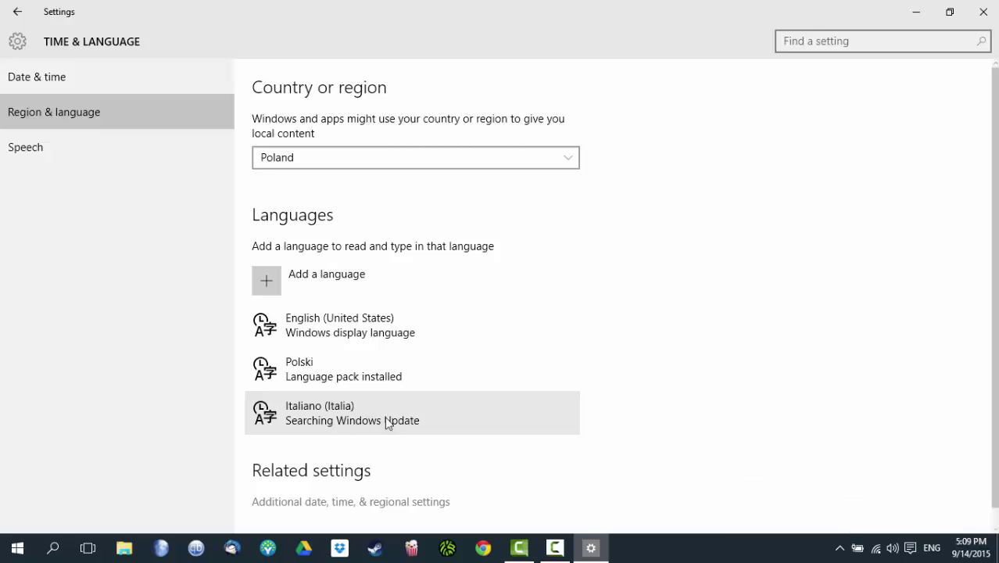
Check the Italian typing and OCR feature download progress in Manage optional features, then go back.
left_click(367, 417)
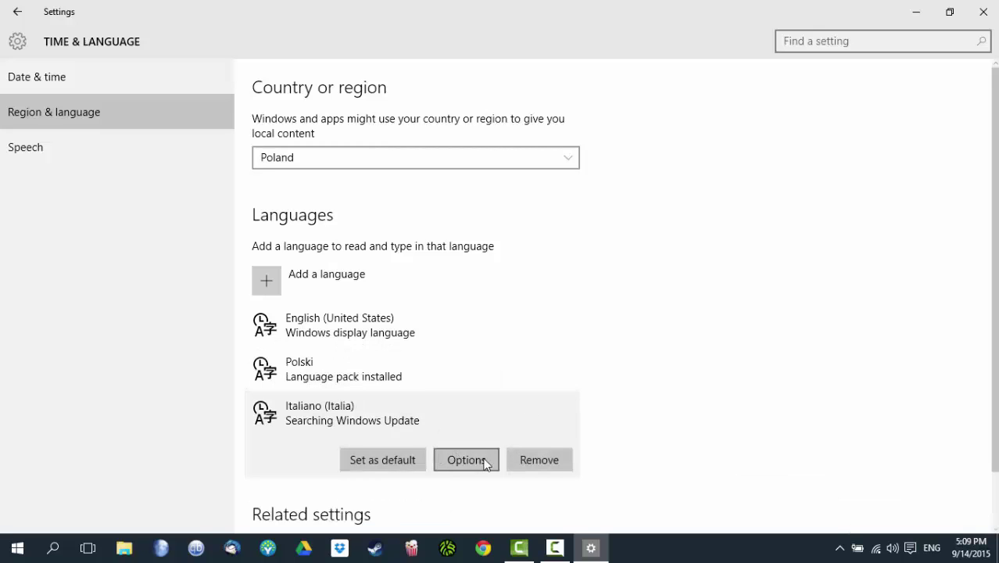
left_click(466, 460)
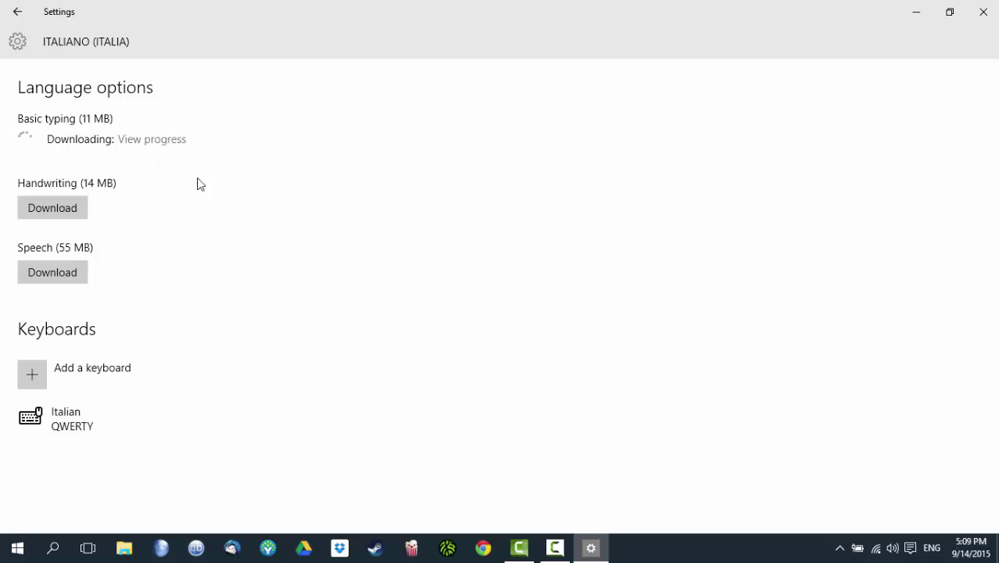
left_click(168, 140)
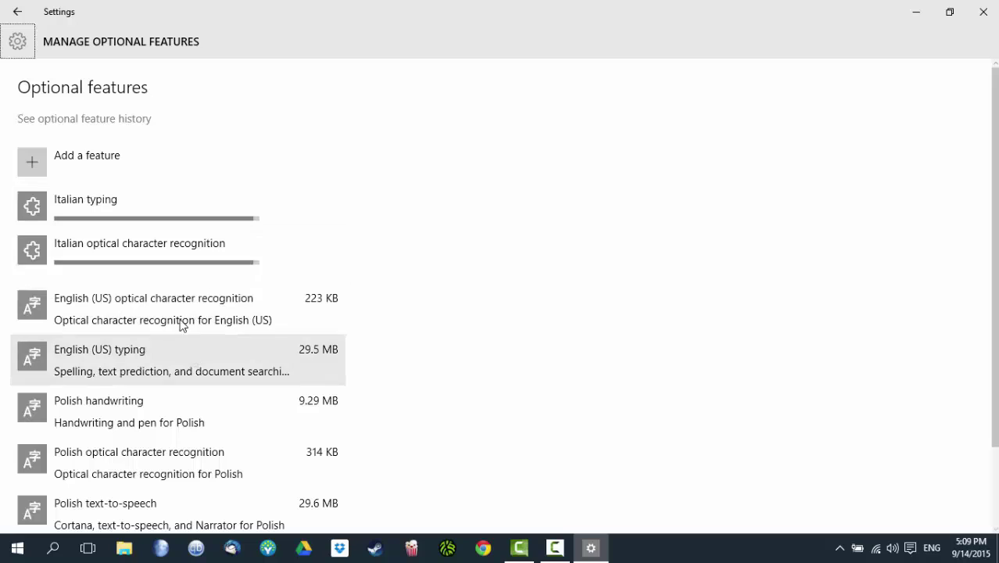
scroll(169, 250, "down", 2)
scroll(157, 273, "up", 2)
scroll(82, 348, "down", 2)
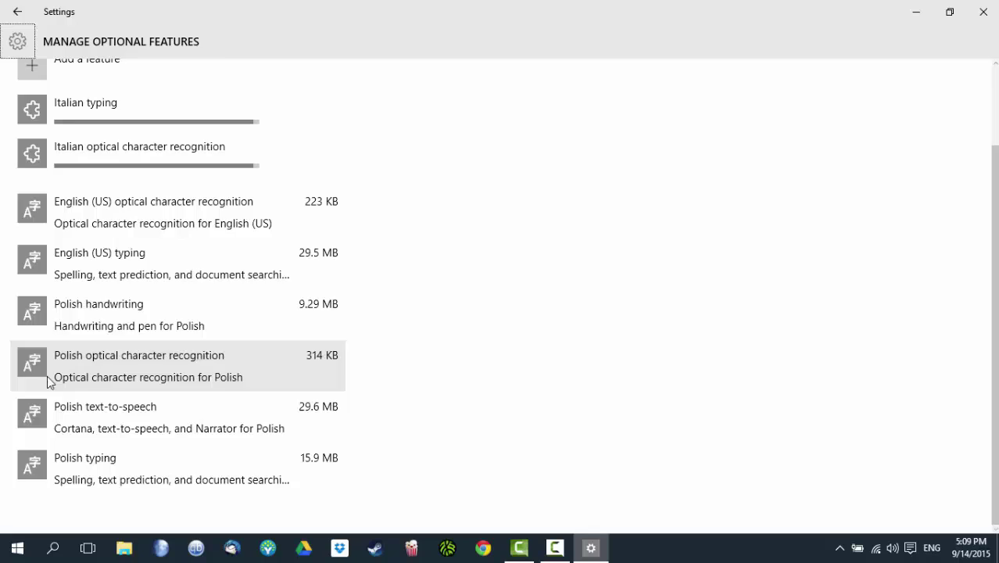
scroll(47, 381, "up", 3)
left_click(18, 11)
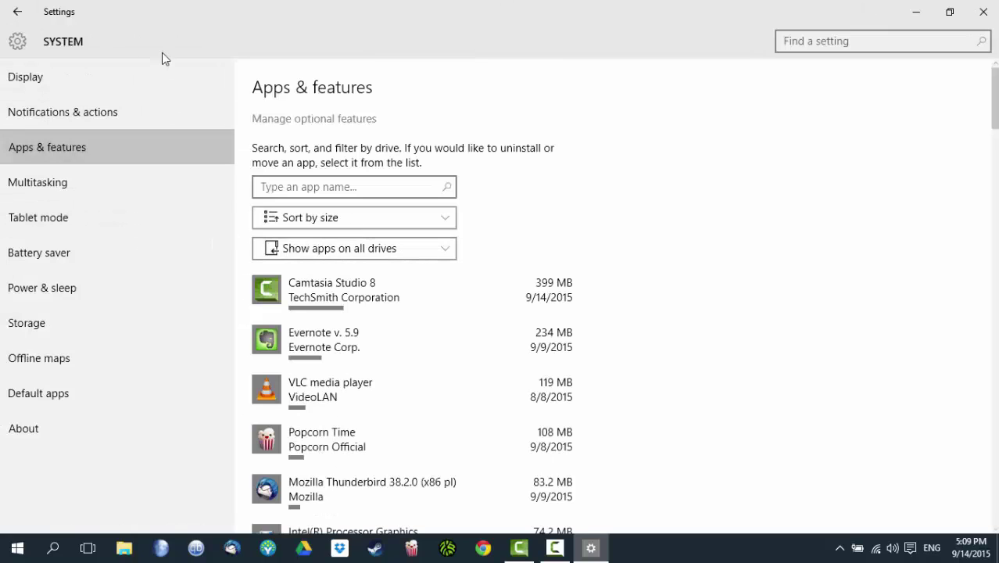
Return to Region & language and open the Italiano (Italia) language options page.
left_click(17, 13)
left_click(235, 336)
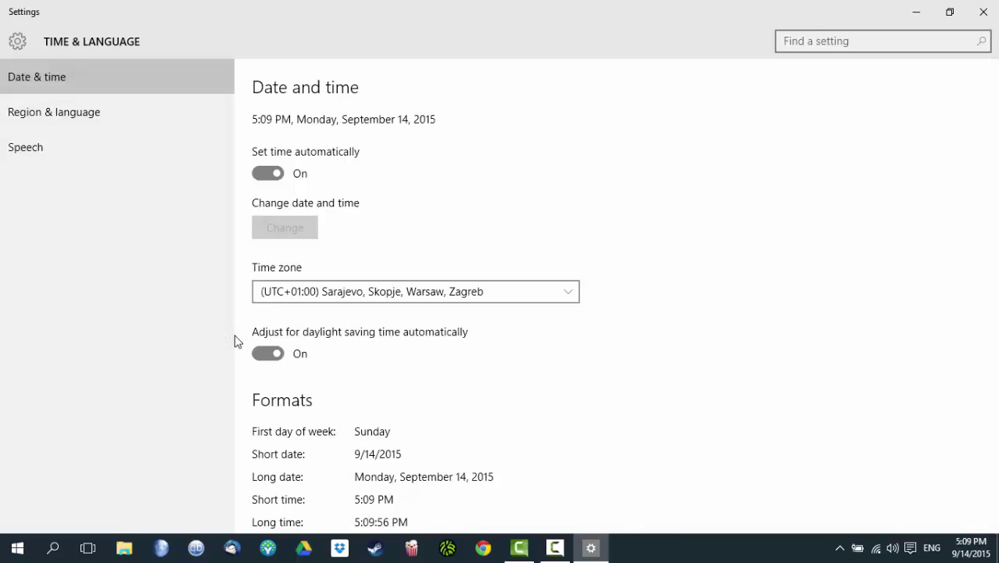
left_click(132, 115)
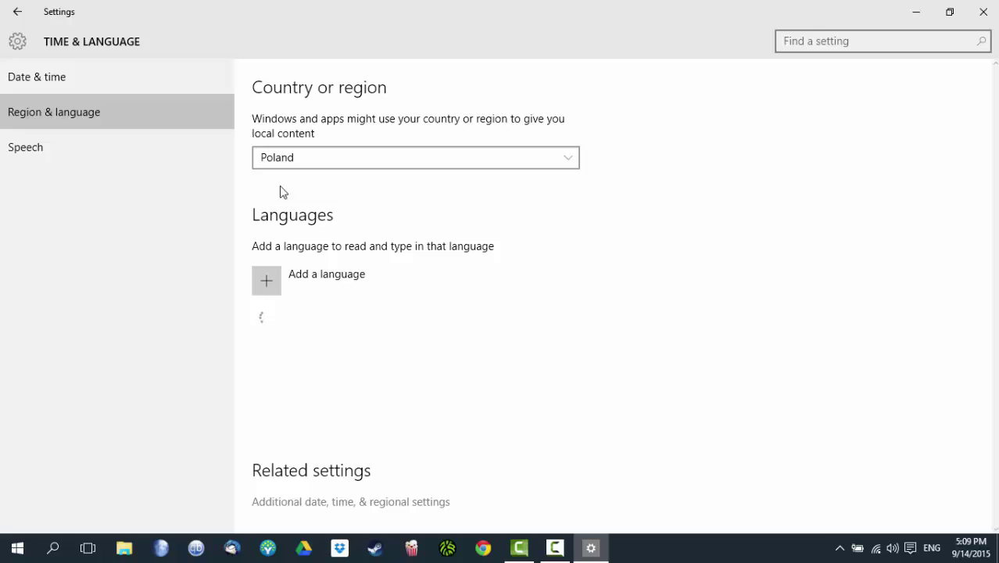
left_click(423, 413)
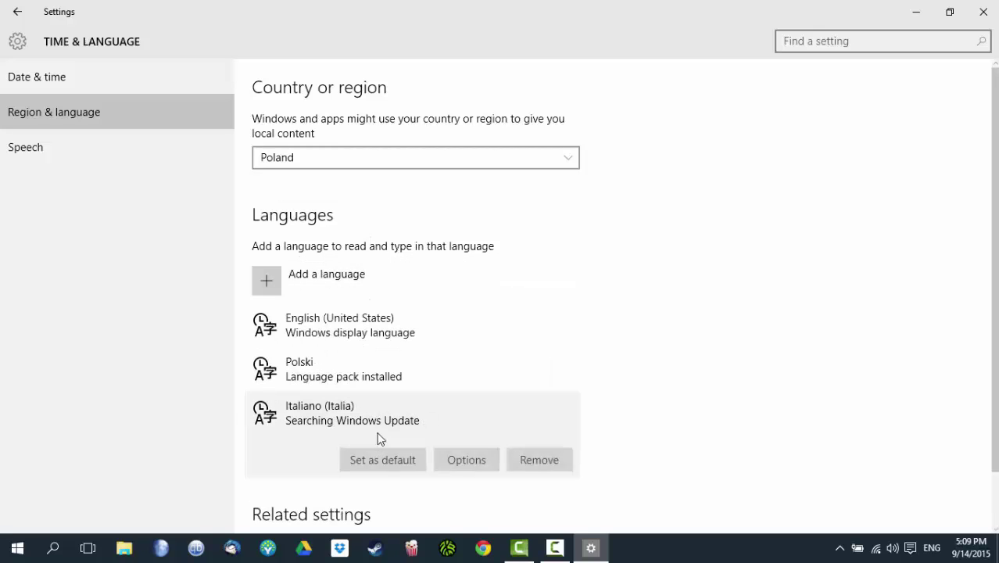
left_click(455, 460)
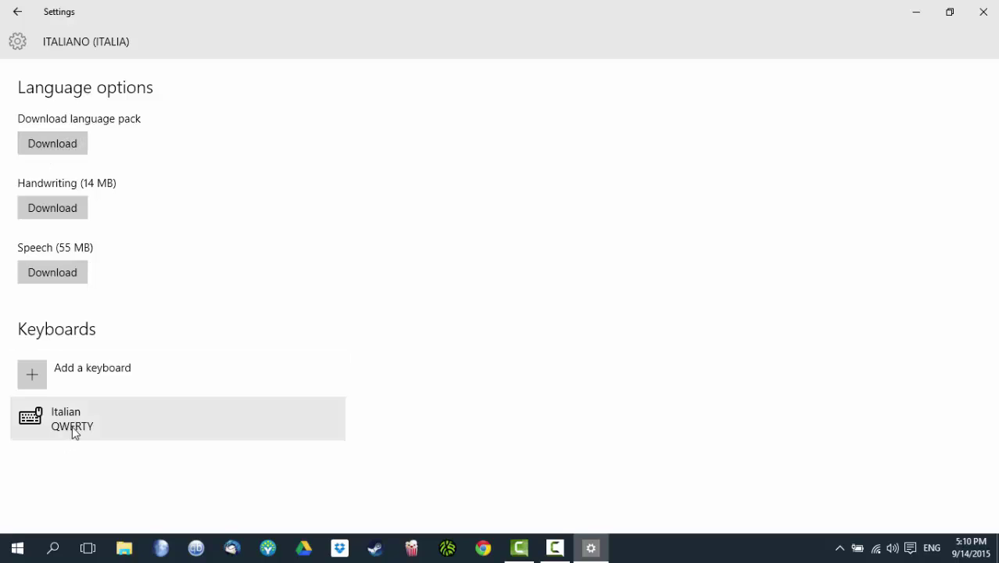
Download the Italiano (Italia) language pack until it reads Language pack installed.
left_click(69, 142)
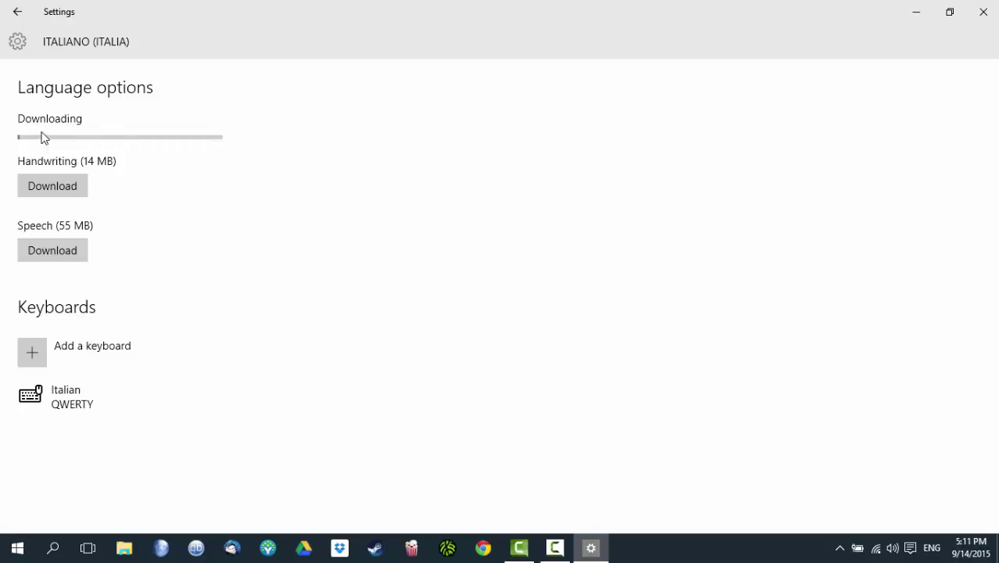
left_click(555, 547)
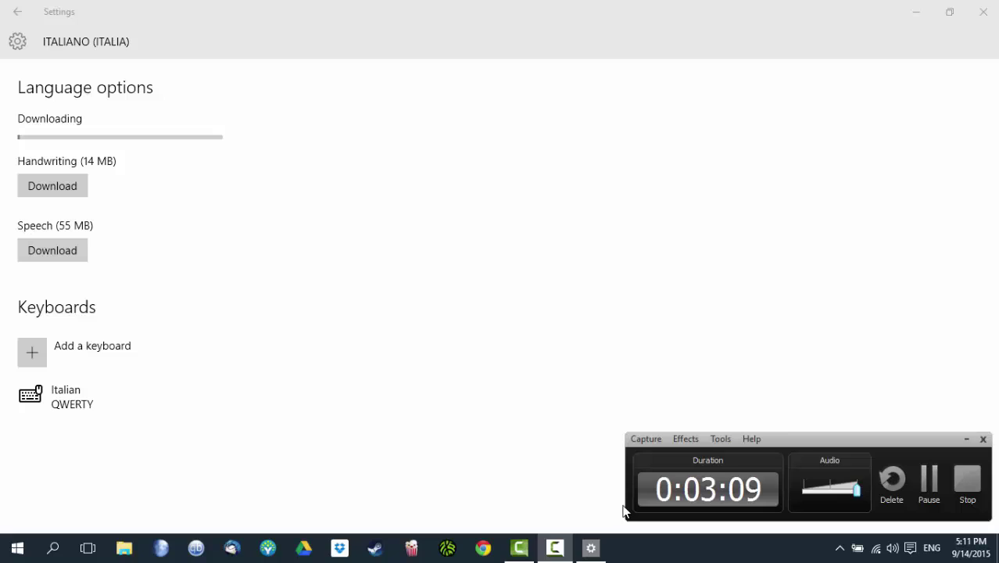
left_click(929, 481)
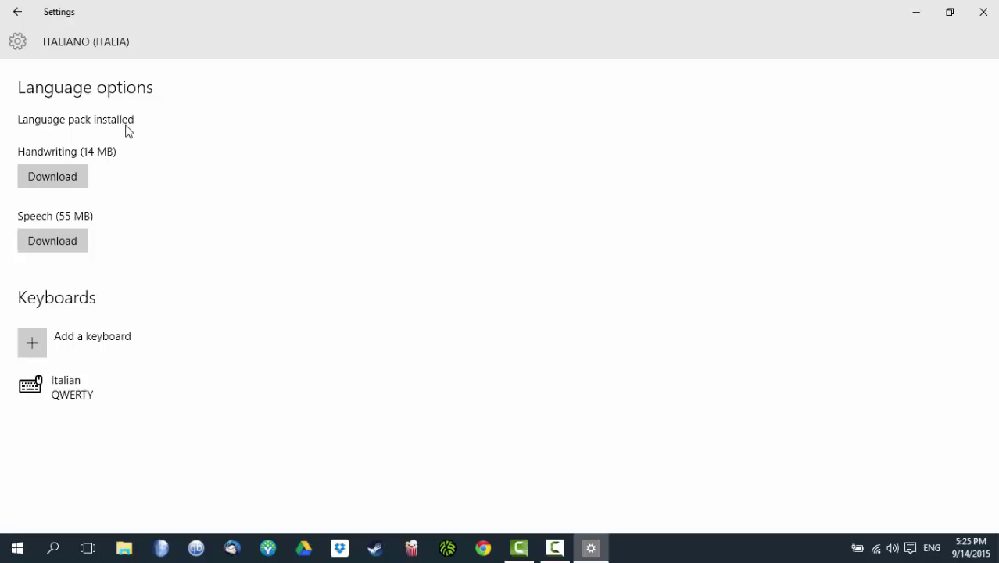
Set Italiano (Italia) as the default Windows display language in Region & language.
left_click(18, 13)
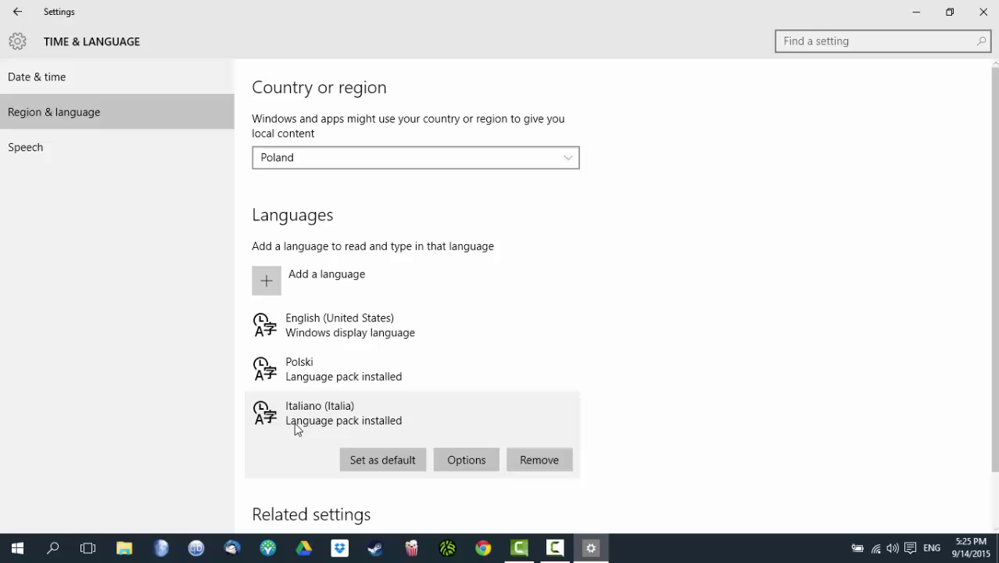
mouse_move(344, 413)
left_click(382, 463)
left_click(372, 463)
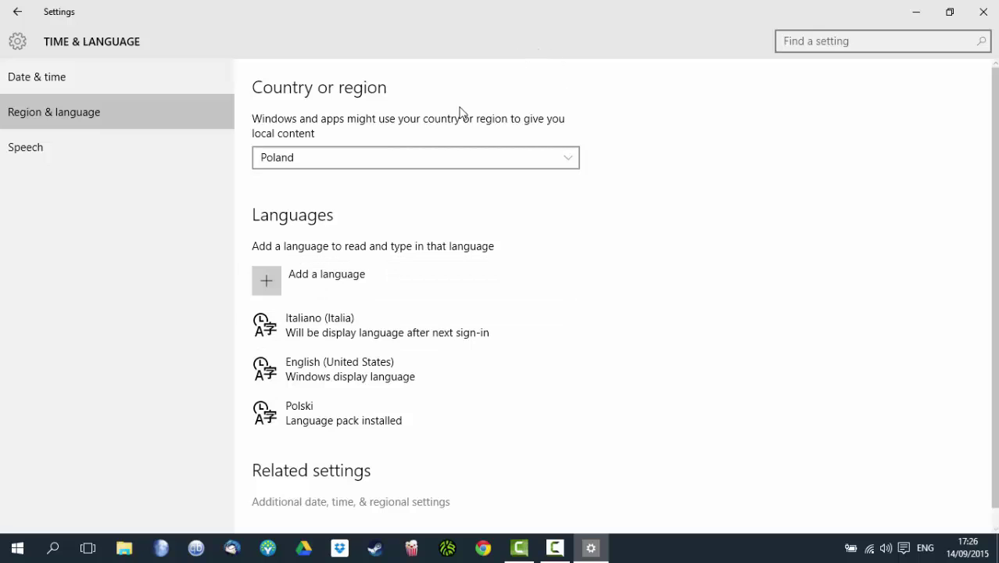
Close the Settings window, then sign out and back in to apply Italian.
double_click(557, 17)
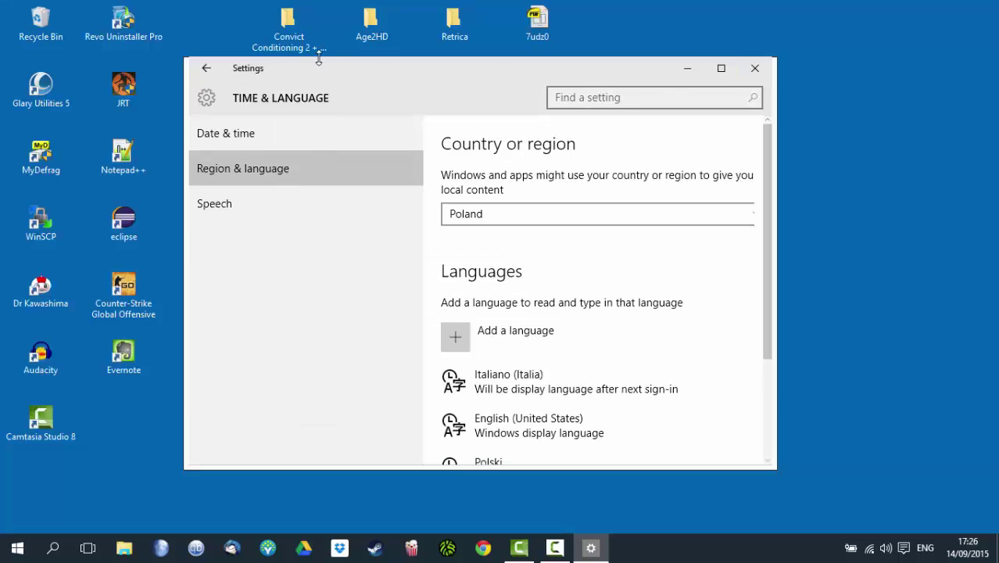
left_click(225, 71)
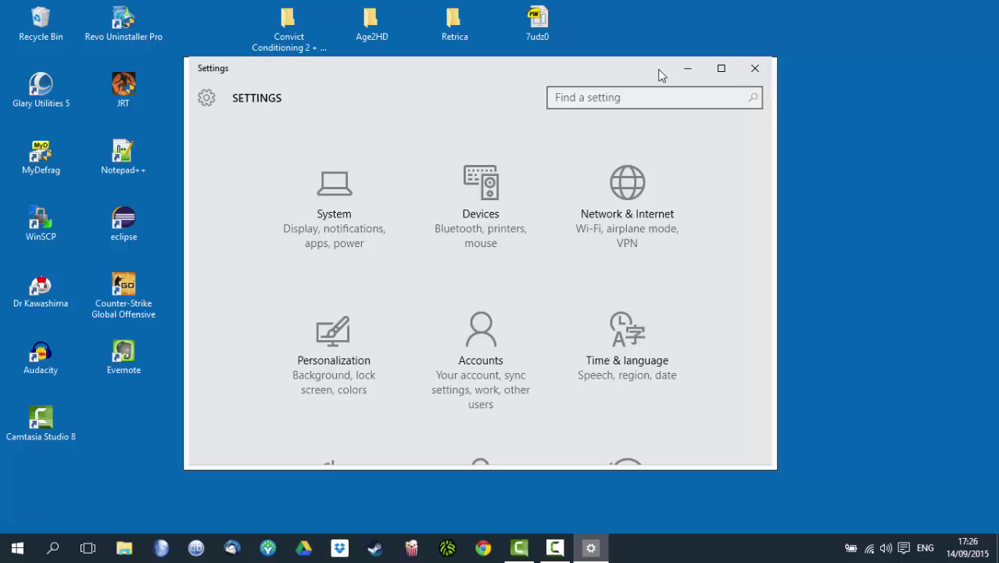
left_click(754, 70)
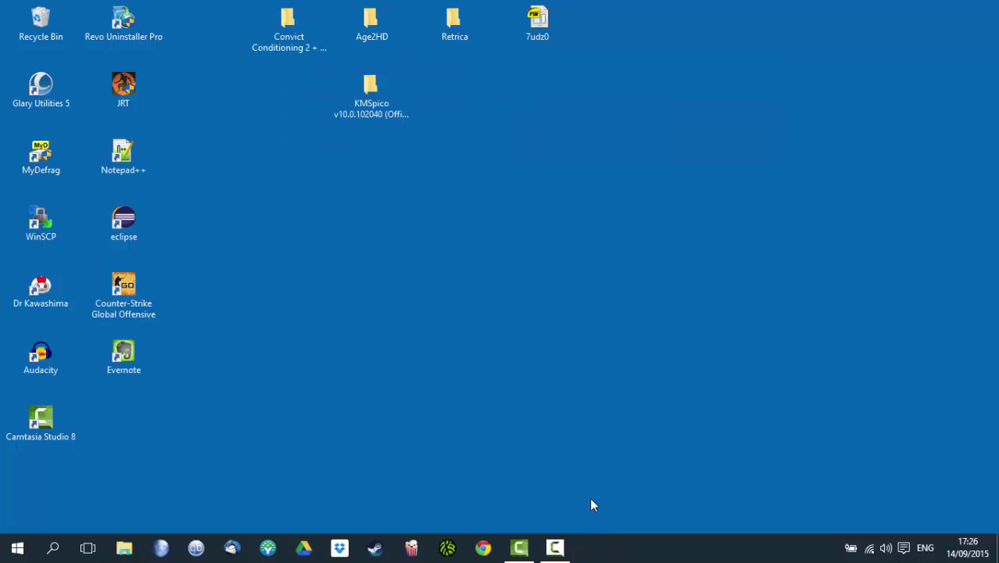
left_click(555, 548)
left_click(741, 434)
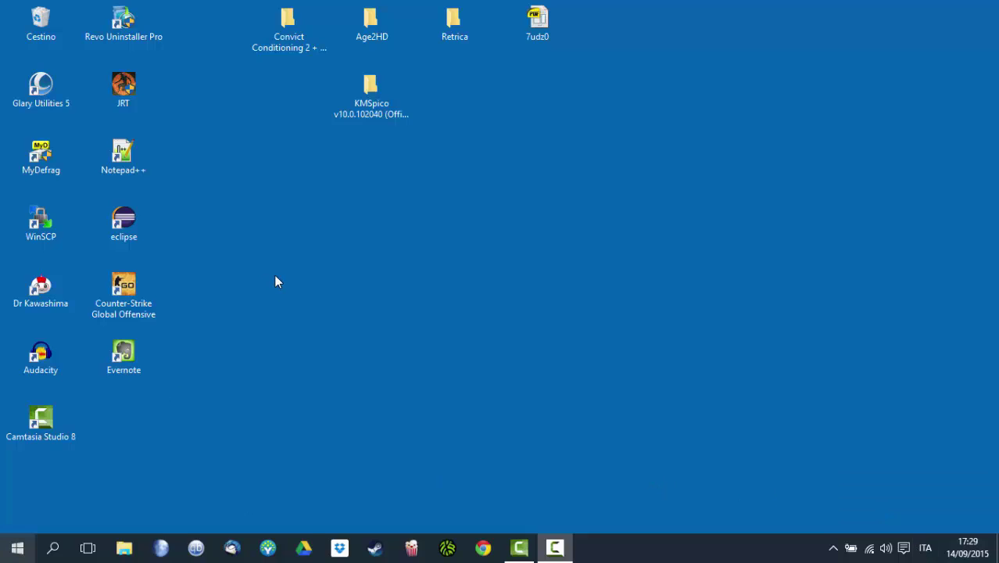
Open Impostazioni from the standard Start menu and maximize its window.
key("super")
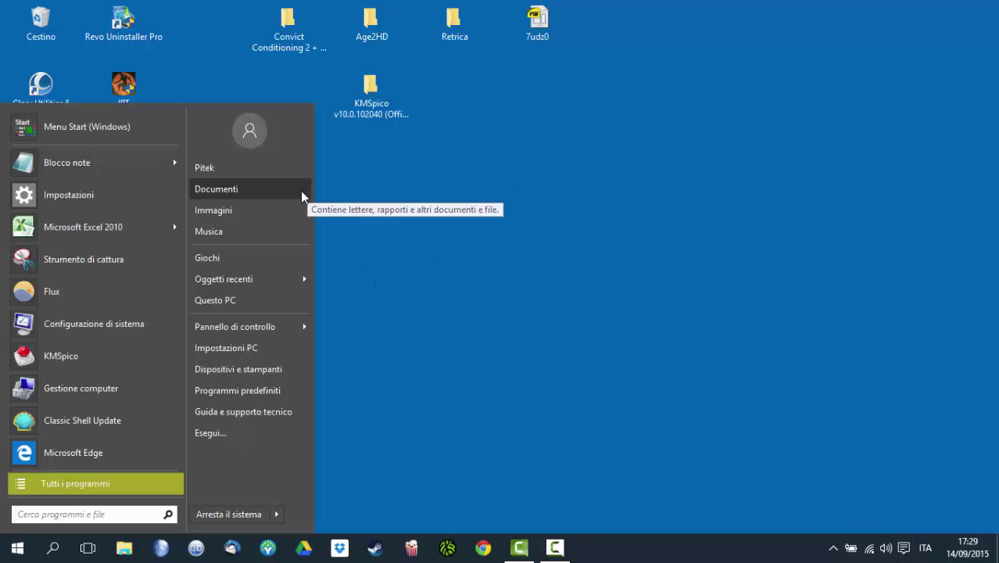
left_click(119, 132)
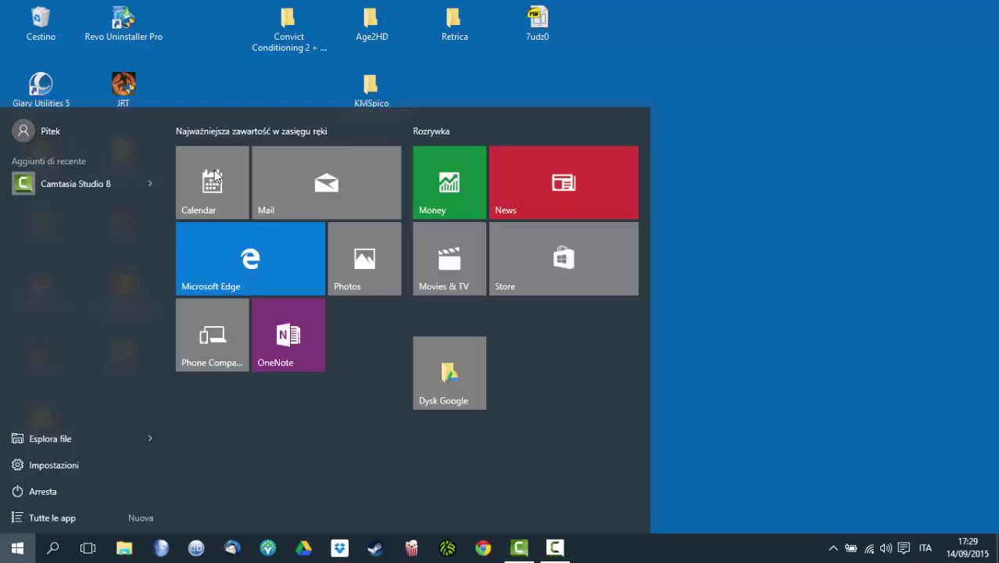
left_click(74, 472)
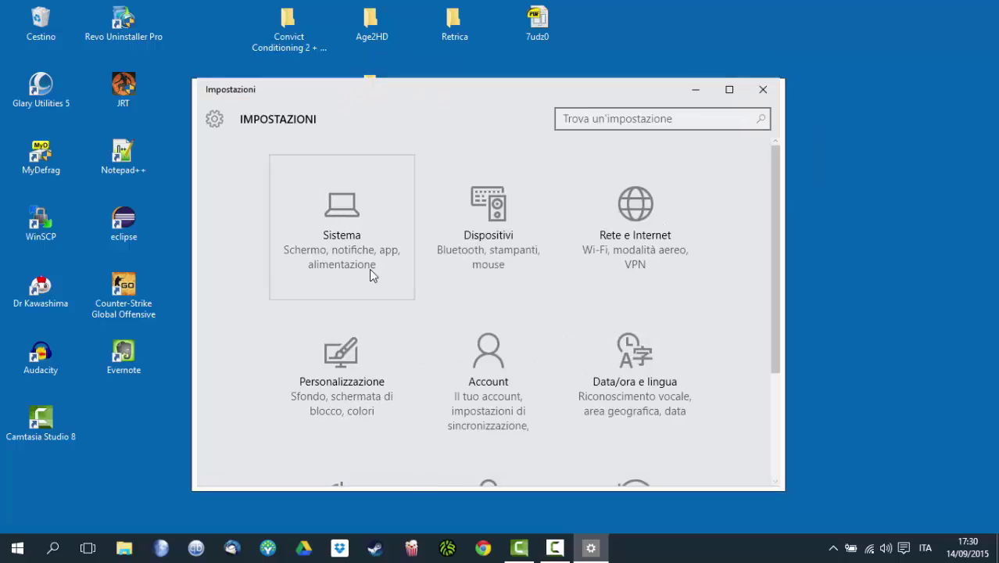
left_click(726, 89)
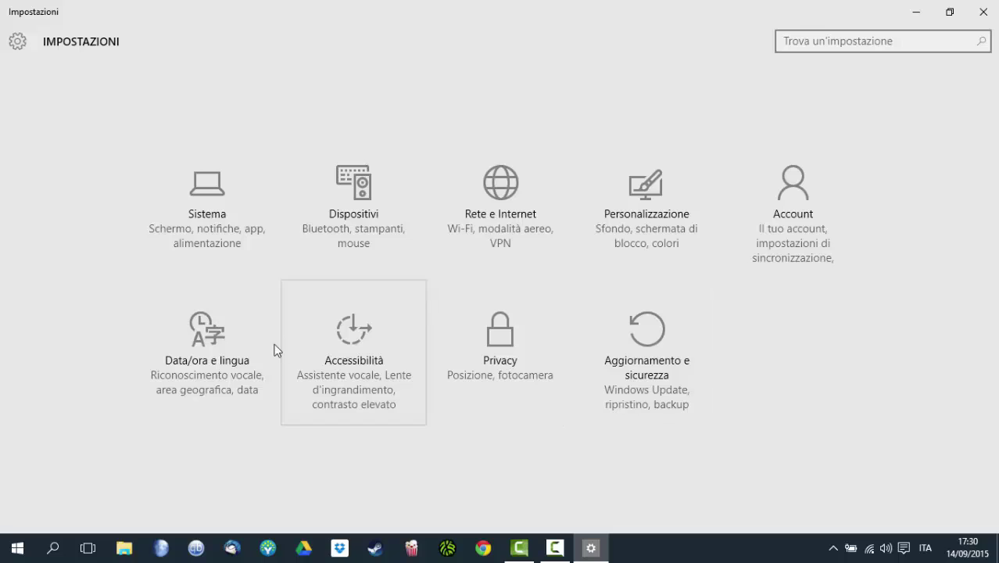
Browse the Data/ora e lingua pages, ending on Riconoscimento vocale.
left_click(203, 377)
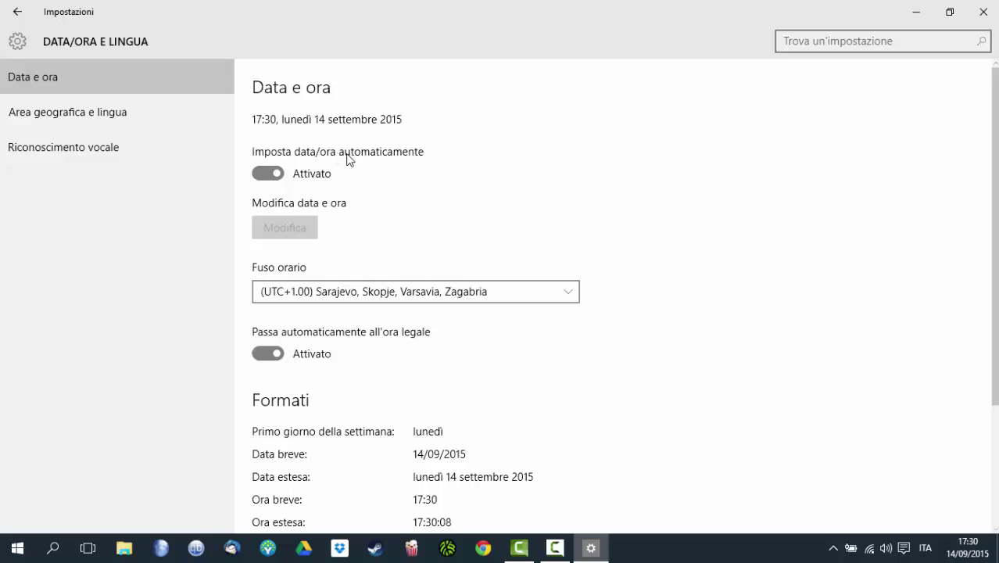
scroll(352, 158, "down", 3)
scroll(274, 192, "up", 3)
left_click(133, 115)
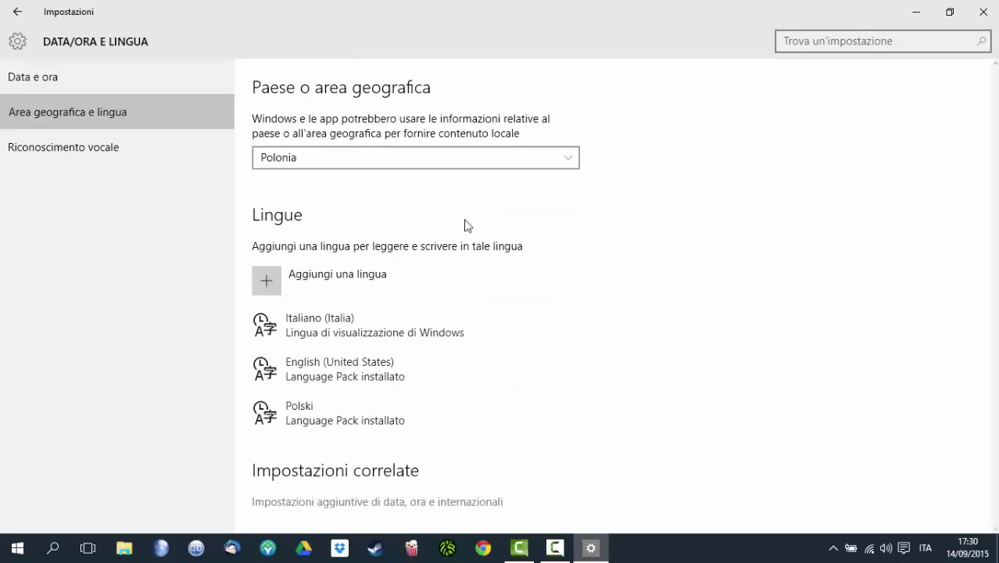
scroll(361, 241, "down", 1)
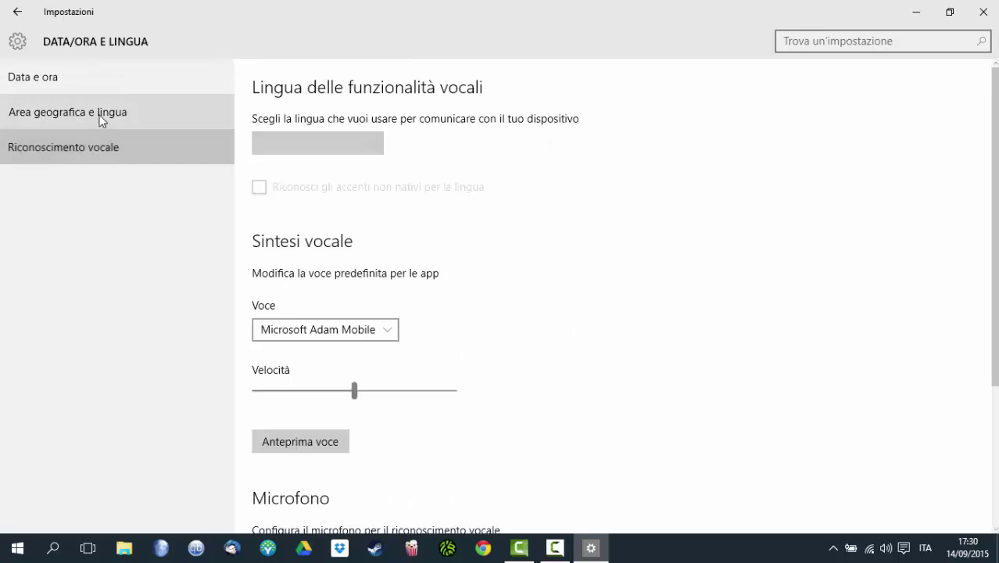
left_click(106, 114)
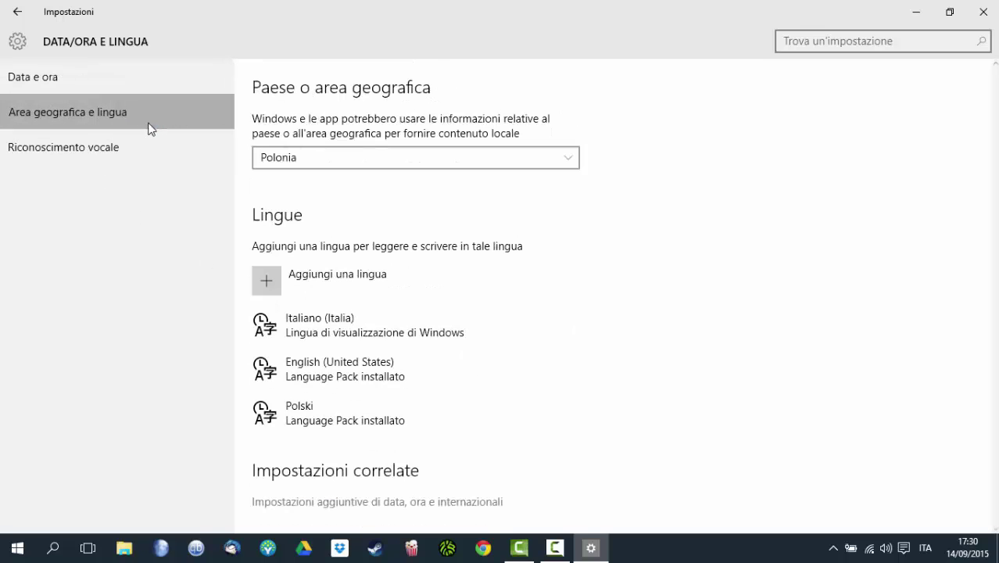
left_click(121, 139)
left_click(119, 86)
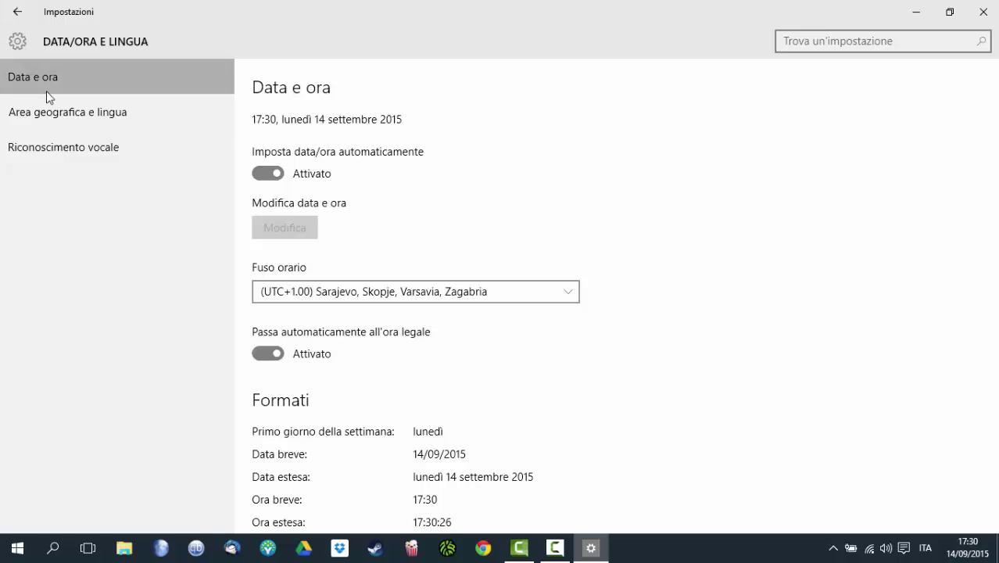
left_click(79, 115)
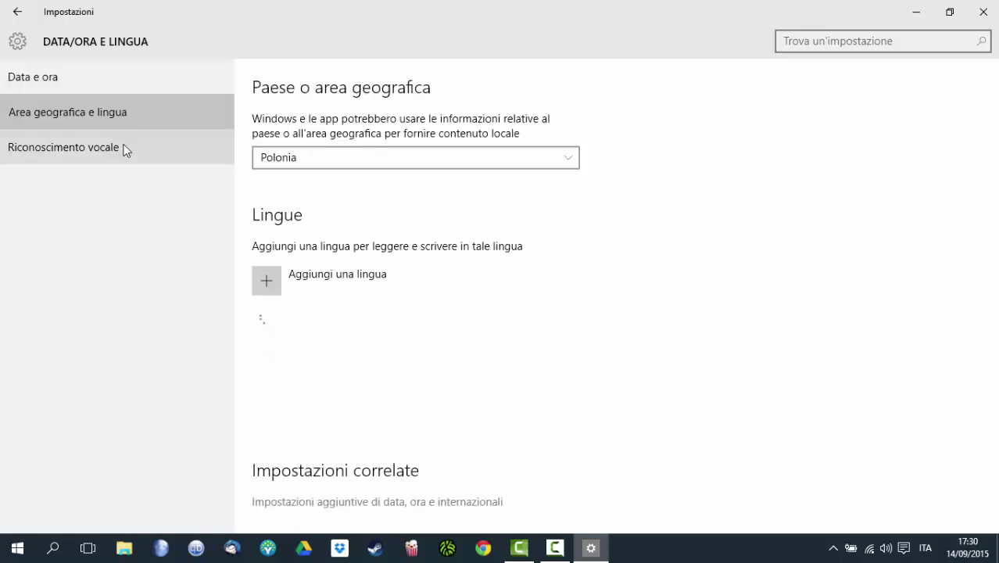
left_click(166, 150)
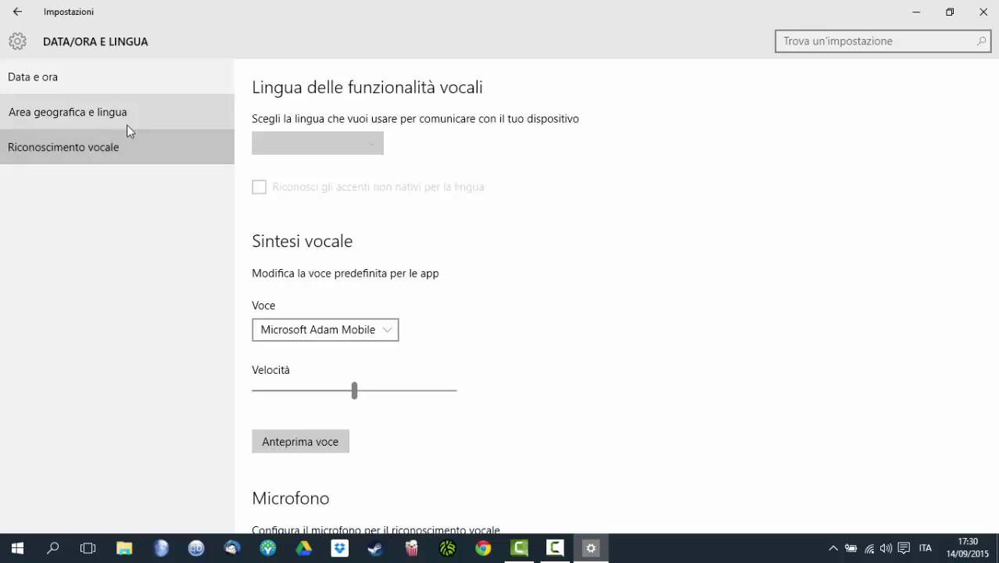